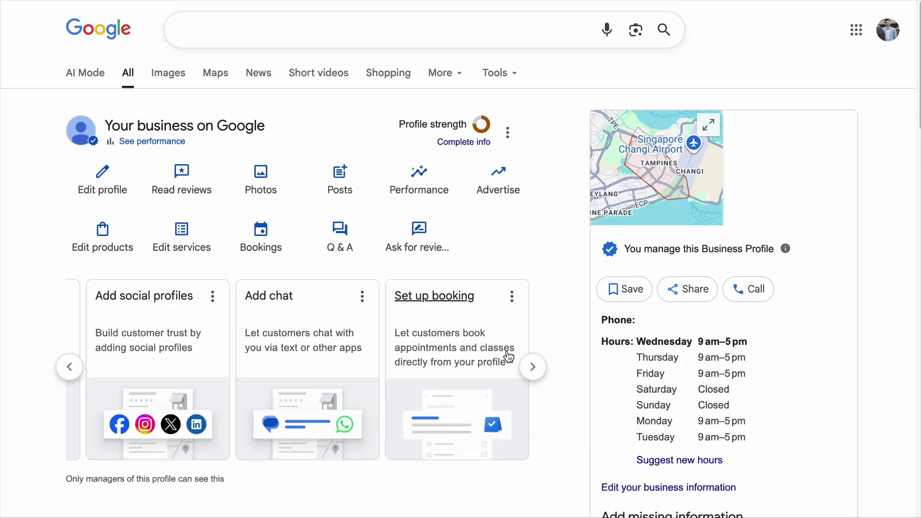
# Advance the profile suggestions carousel, then open the options menu beside Profile strength
pyautogui.click(533, 366)
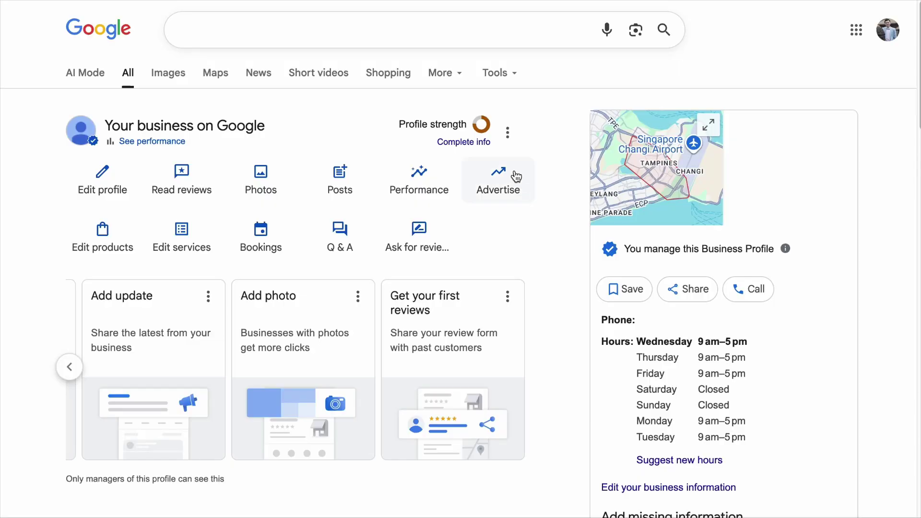
pyautogui.click(508, 137)
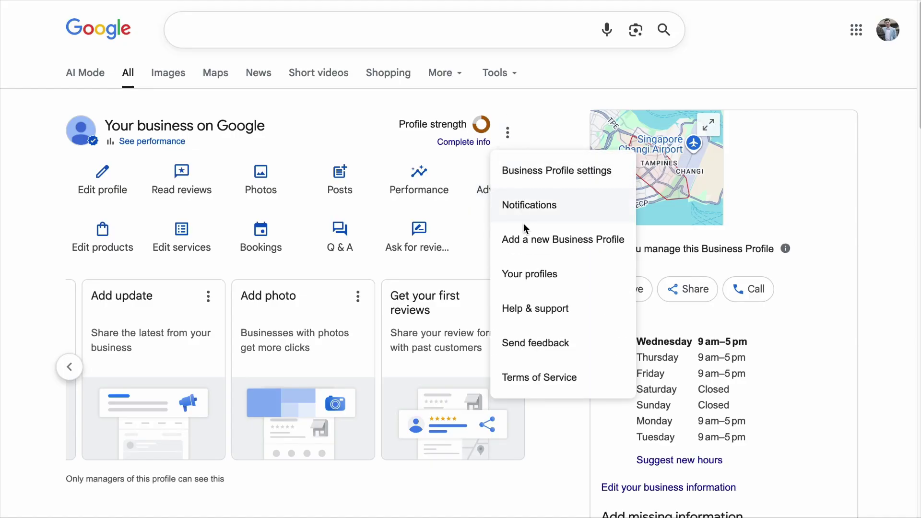
# Choose Add a new Business Profile and continue past the Confirm your business page
pyautogui.click(526, 234)
pyautogui.click(295, 338)
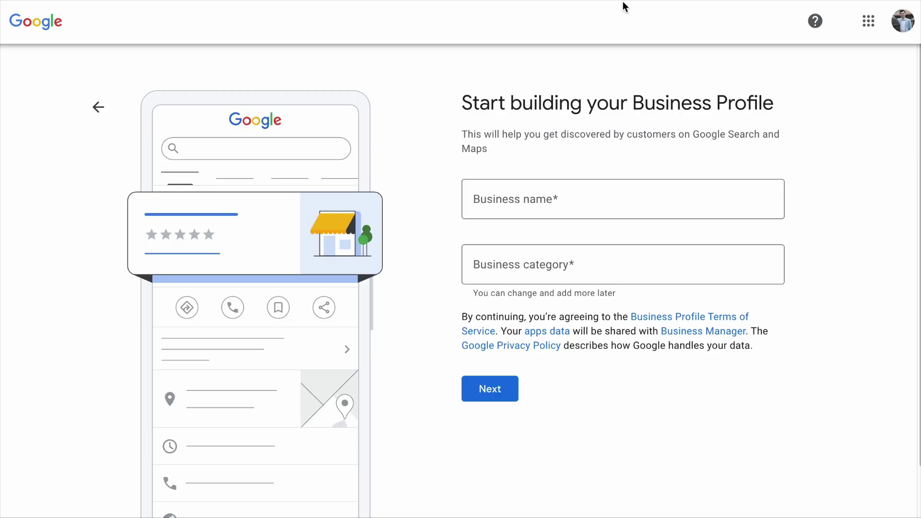
# Enter 'Best Digital Marketing Agency in Singapo' in the Business name field
pyautogui.write('Best Digita')
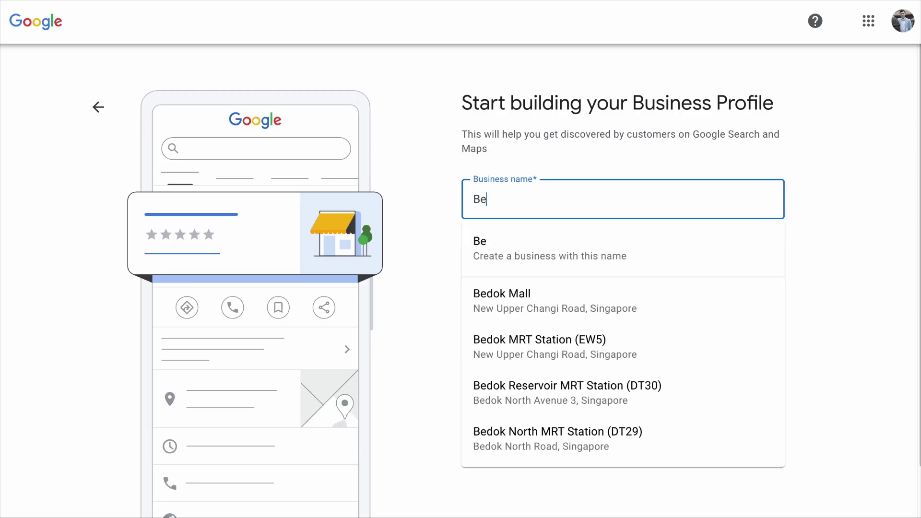
pyautogui.write('l Marketing Agency in Singapo')
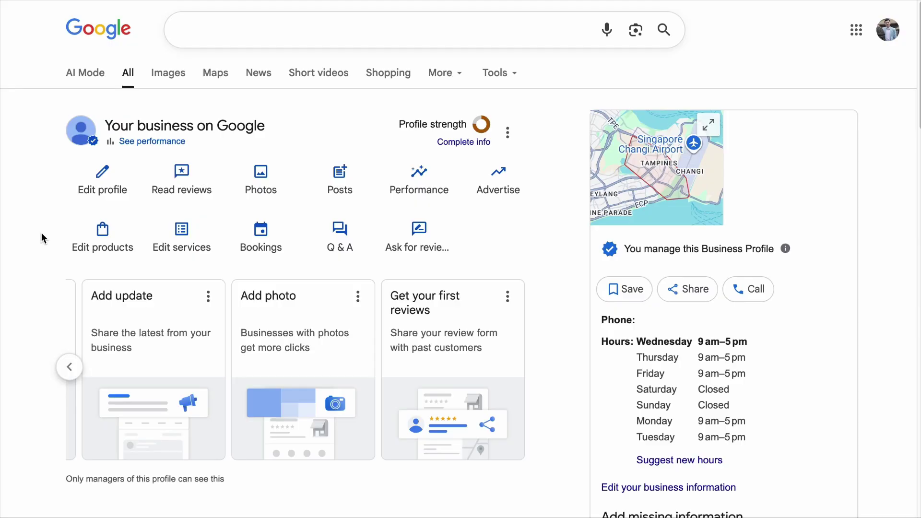
# Under Edit profile, go to the Location section and start editing the Service area
pyautogui.click(100, 191)
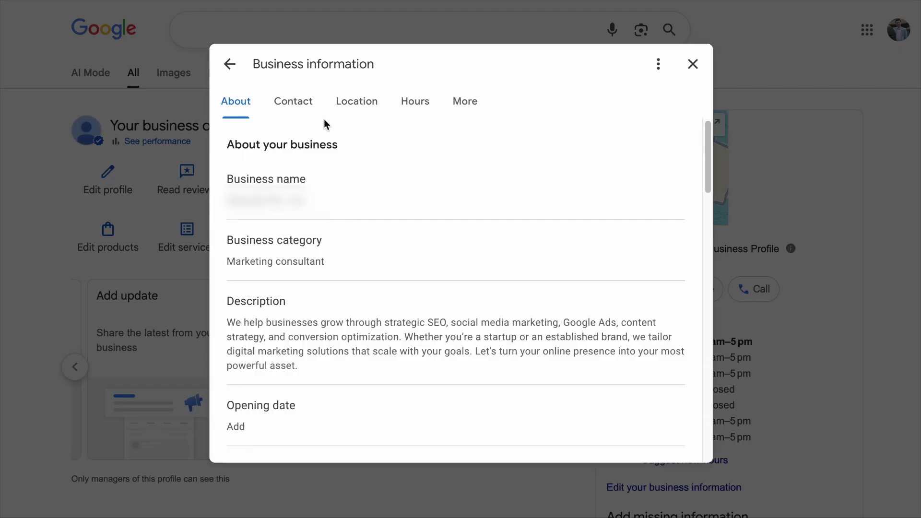
pyautogui.click(356, 101)
pyautogui.click(306, 241)
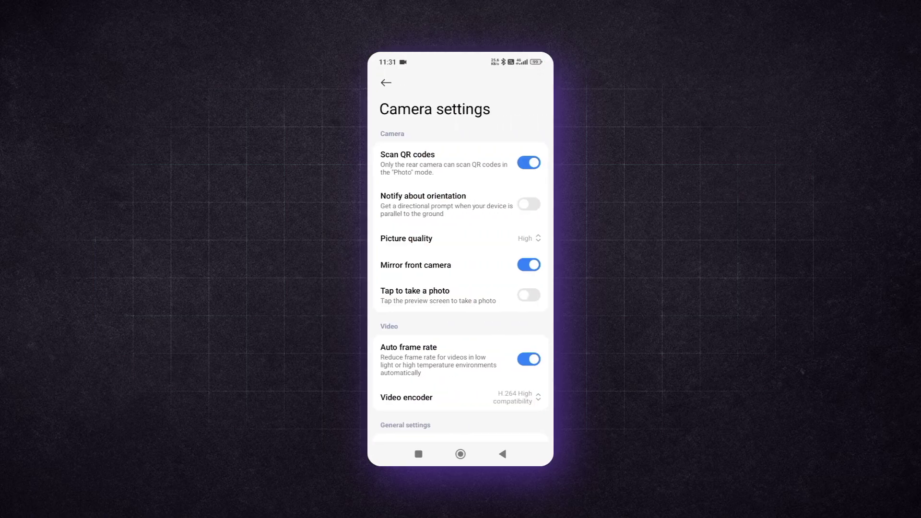
# Turn on Save location info in Camera settings and allow location access while using the app
pyautogui.scroll(-5, 460, 259)
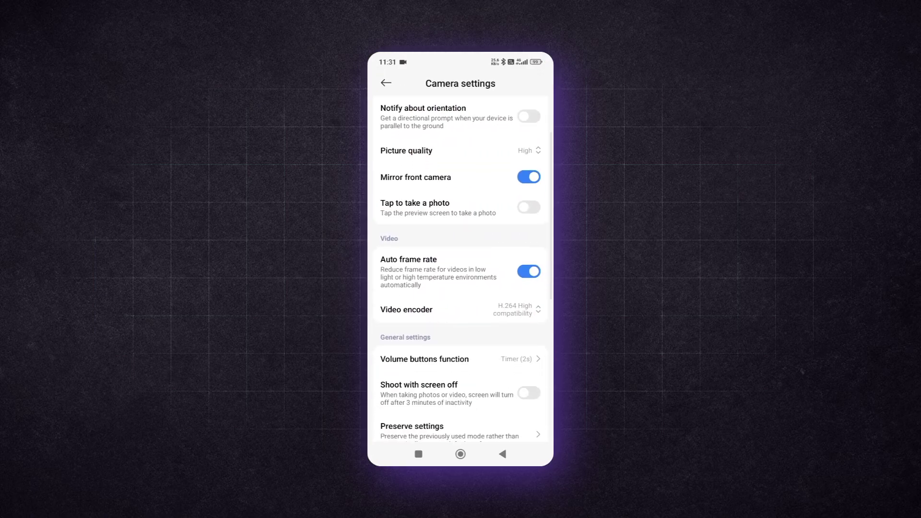
pyautogui.scroll(-3, 460, 269)
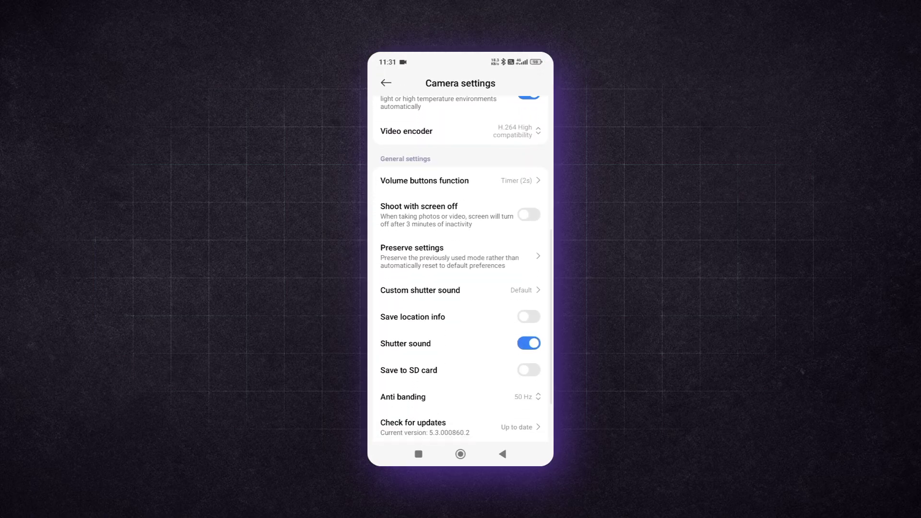
pyautogui.click(528, 272)
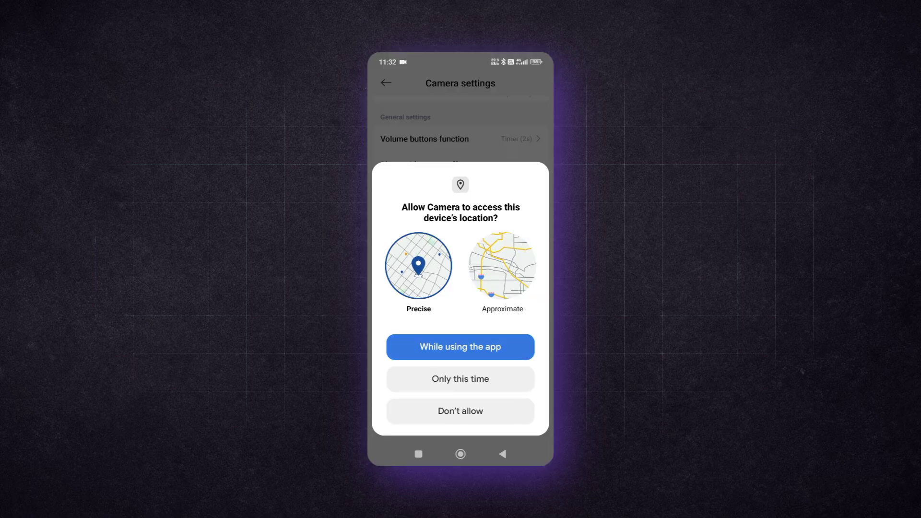
pyautogui.click(460, 346)
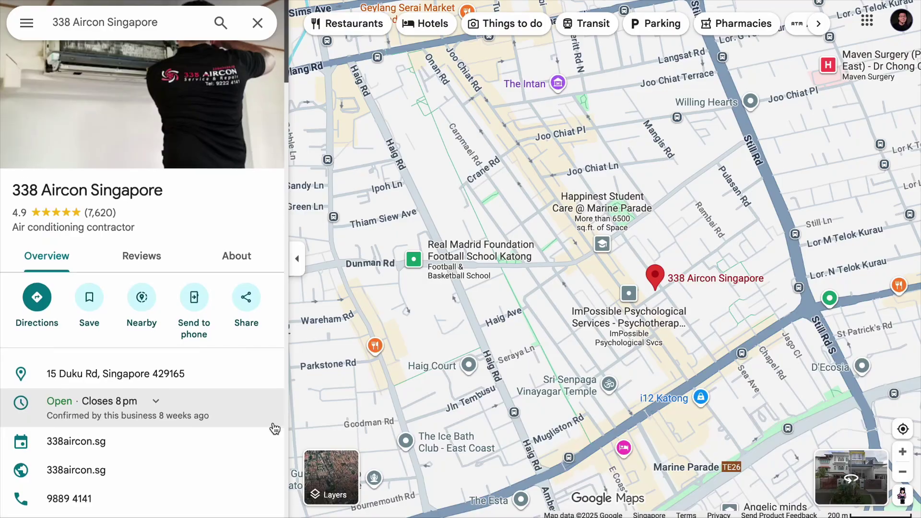
# Scroll down the 338 Aircon Singapore place panel in Google Maps
pyautogui.scroll(-15, 271, 427)
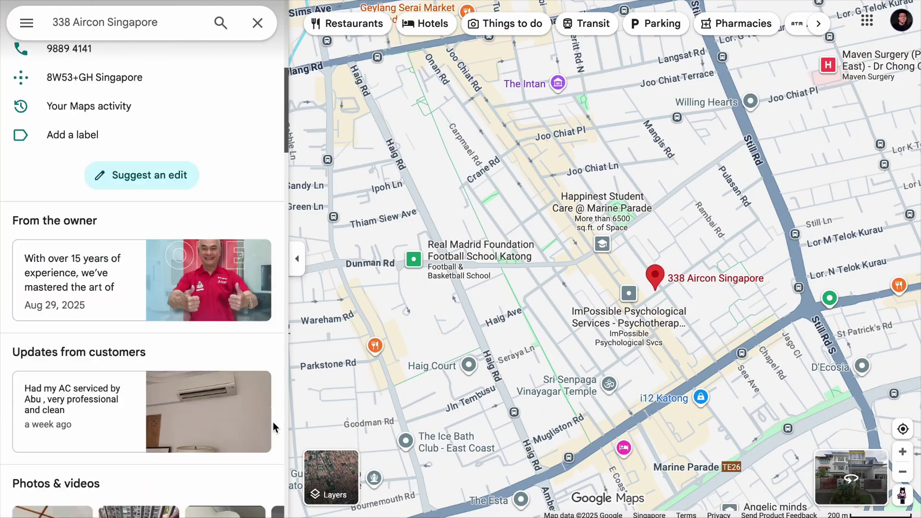
# Scroll through 338 Aircon Singapore's customer reviews in the place panel
pyautogui.scroll(-12, 272, 426)
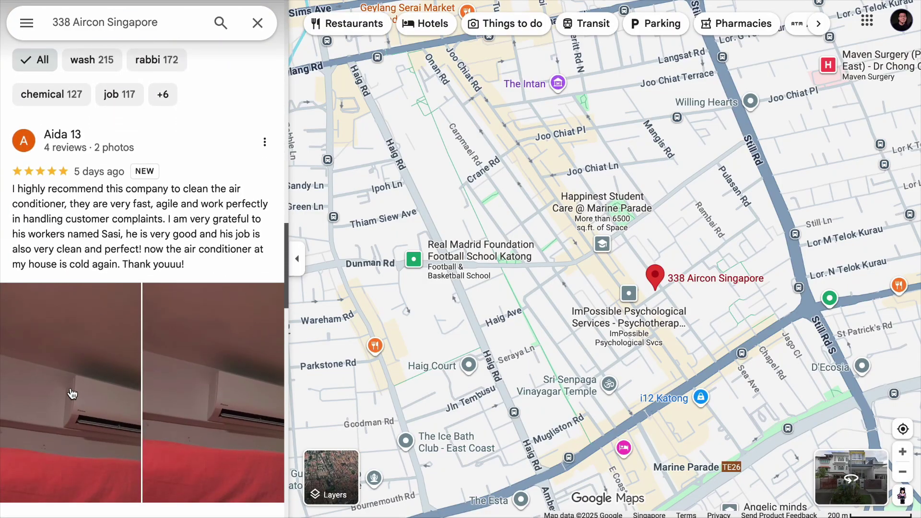
pyautogui.scroll(-15, 182, 363)
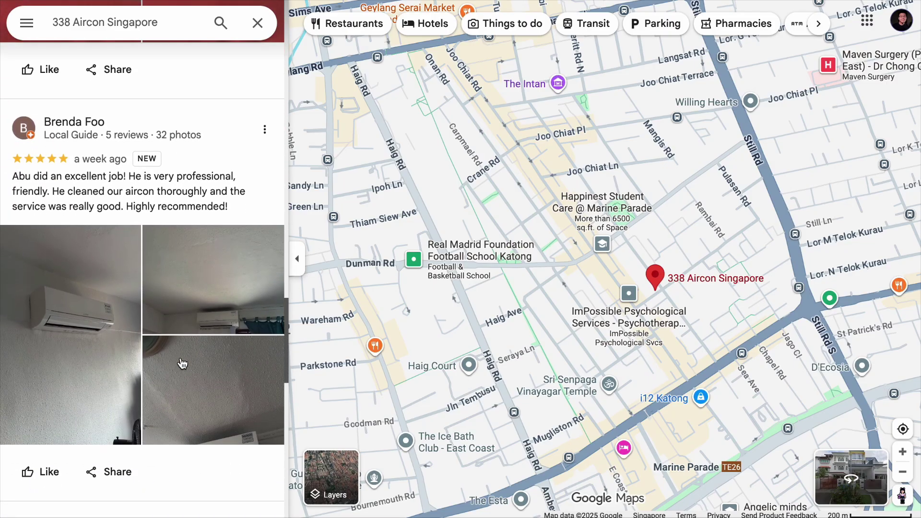
pyautogui.scroll(-3, 182, 363)
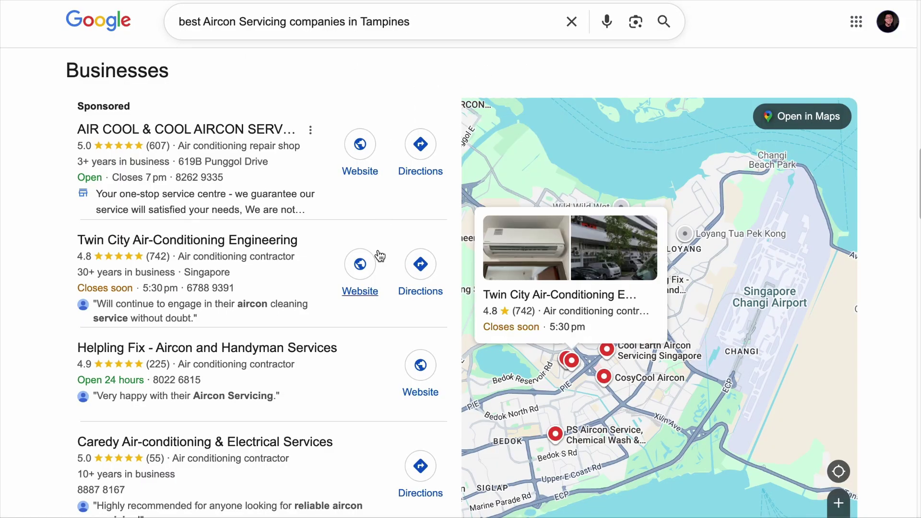
# Open the affordable-aircon.com.sg Tampines aircon servicing result and scroll through its article
pyautogui.scroll(-5, 377, 257)
pyautogui.scroll(-4, 378, 257)
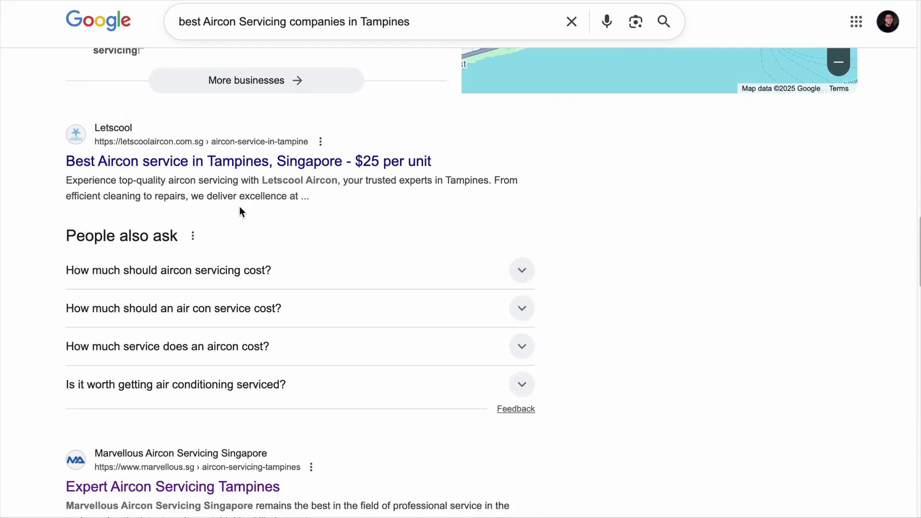
pyautogui.scroll(-5, 230, 240)
pyautogui.scroll(-2, 394, 309)
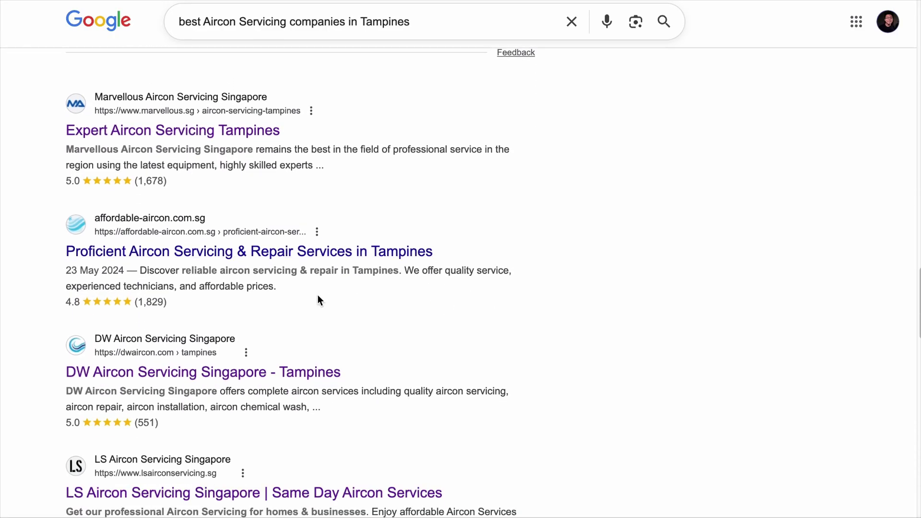
pyautogui.click(187, 249)
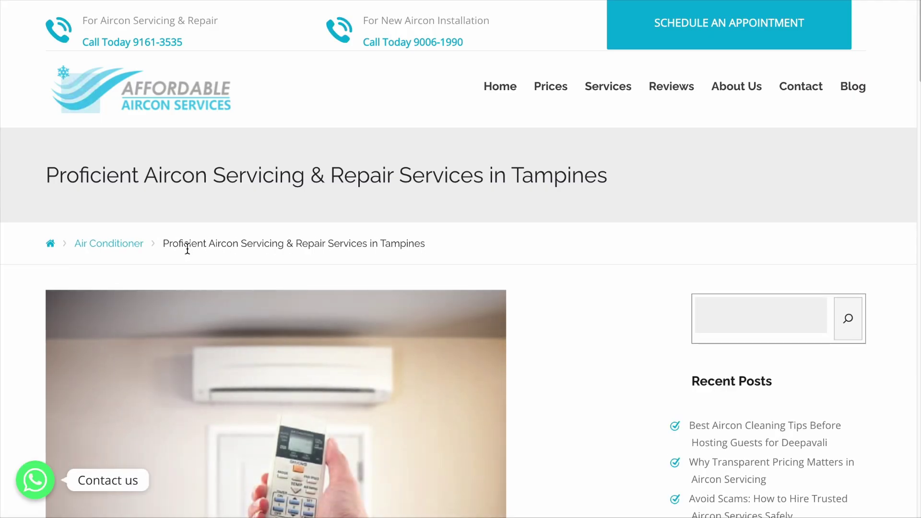
pyautogui.scroll(-10, 218, 266)
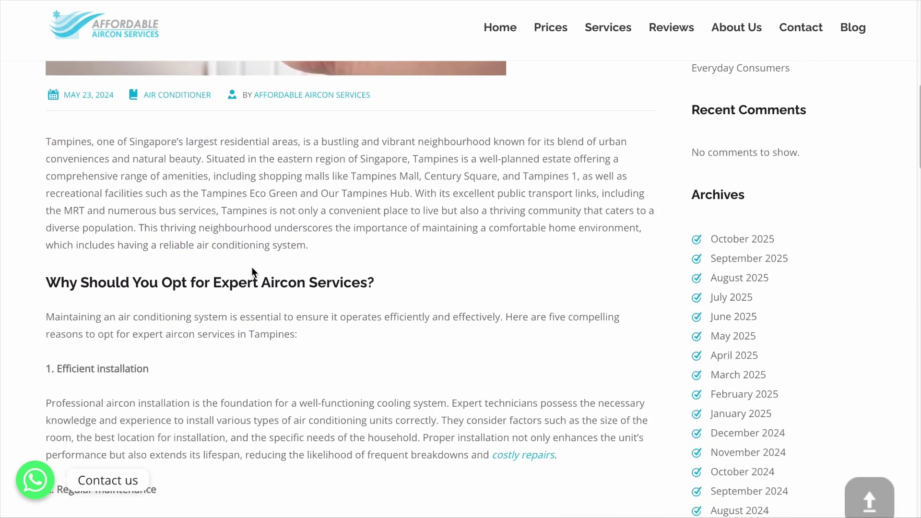
pyautogui.scroll(-10, 251, 269)
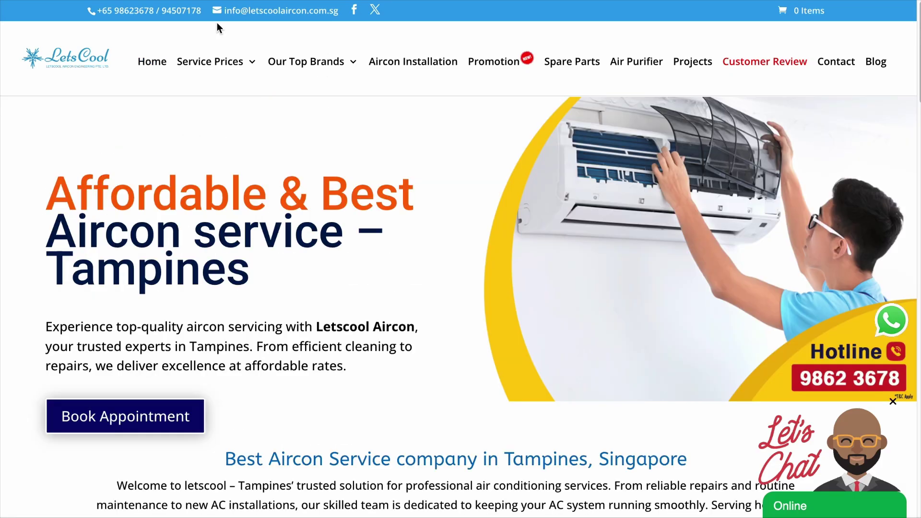
# Highlight 'Tampines' in the page heading, then scroll through the FAQ section
pyautogui.moveTo(58, 267); pyautogui.dragTo(270, 270)
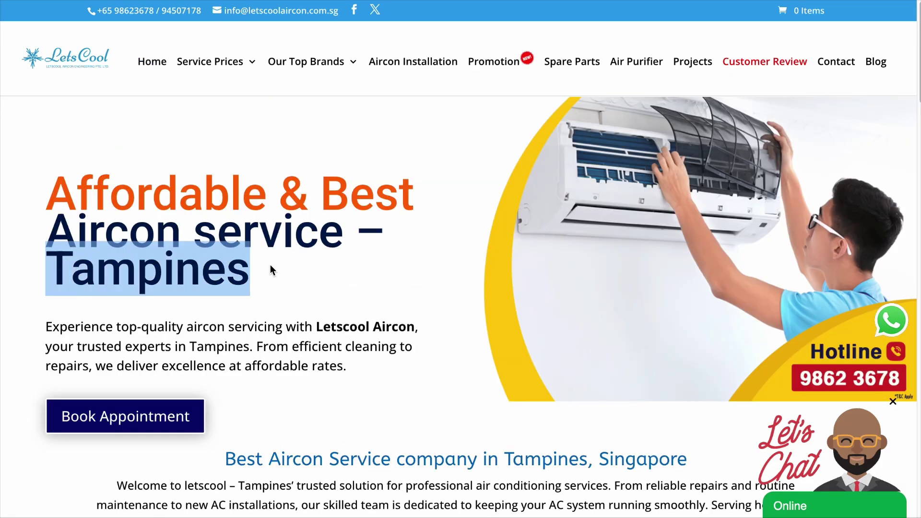
pyautogui.click(272, 267)
pyautogui.scroll(-10, 355, 276)
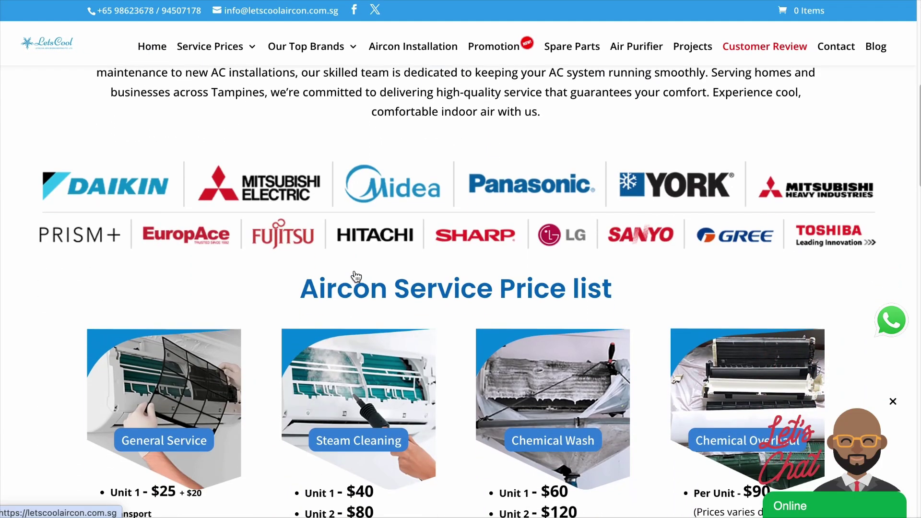
pyautogui.scroll(-15, 355, 275)
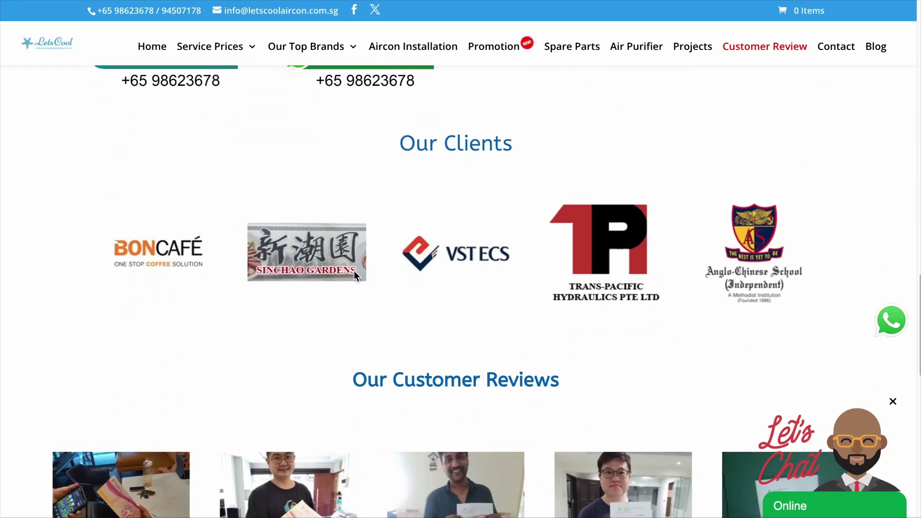
pyautogui.scroll(-3, 354, 276)
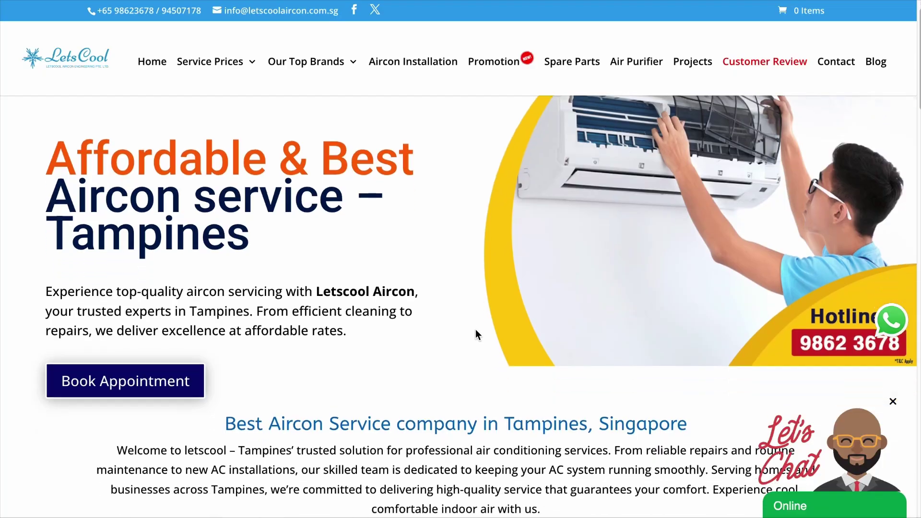
pyautogui.scroll(-20, 476, 334)
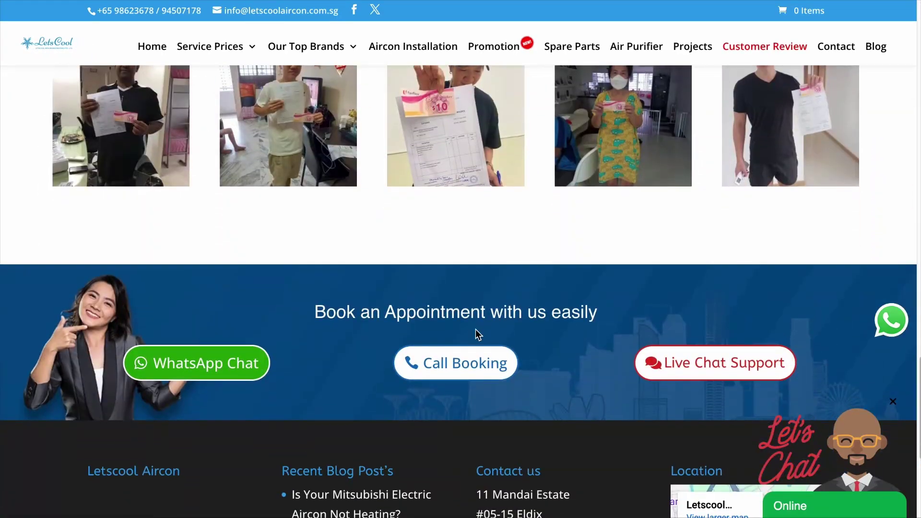
# Scroll the Letscool site to the Our Clients logos and Our Customer Reviews photos
pyautogui.scroll(20, 475, 331)
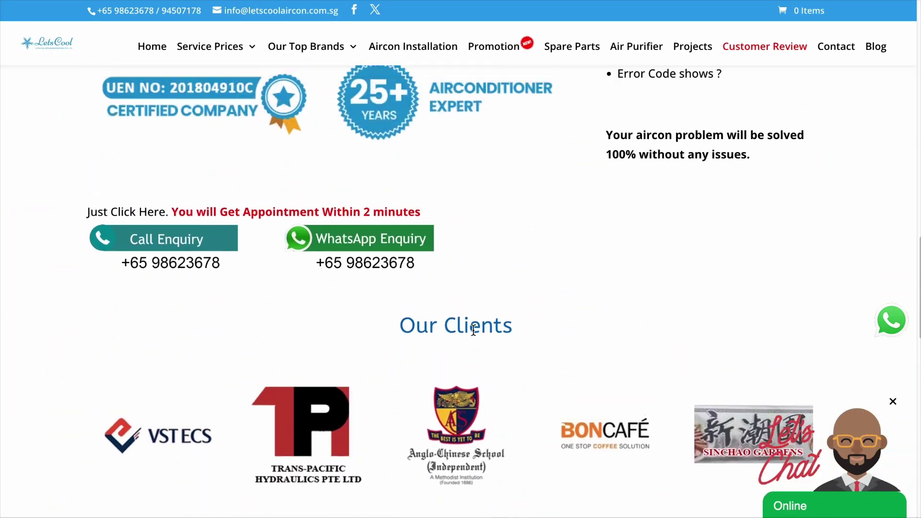
pyautogui.scroll(7, 473, 332)
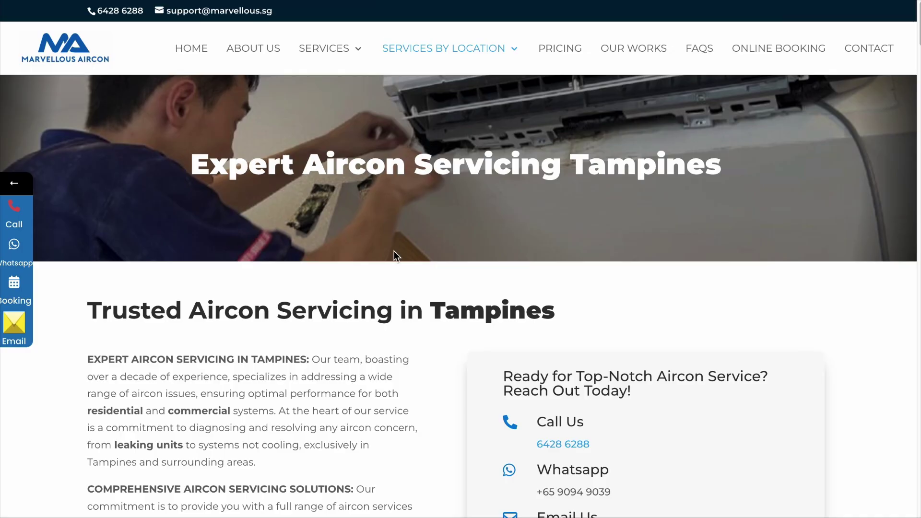
pyautogui.scroll(-20, 417, 303)
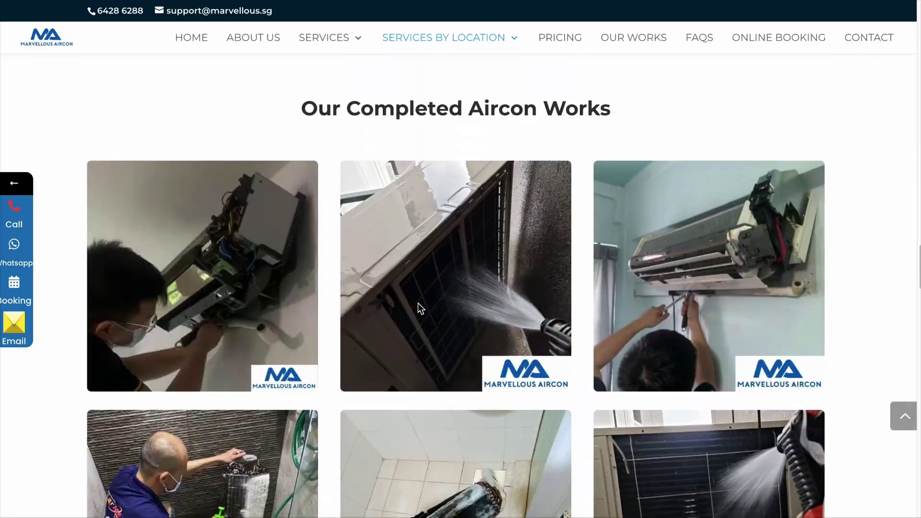
pyautogui.scroll(-4, 416, 304)
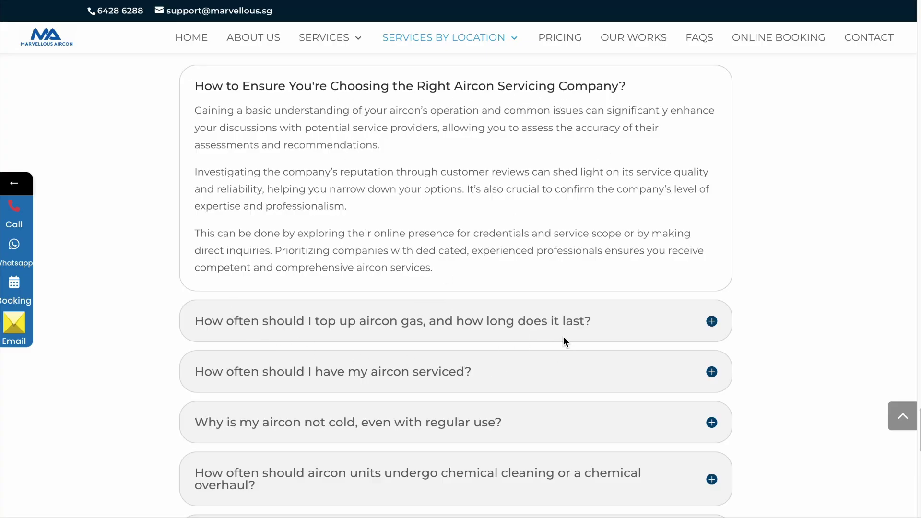
pyautogui.scroll(-4, 563, 342)
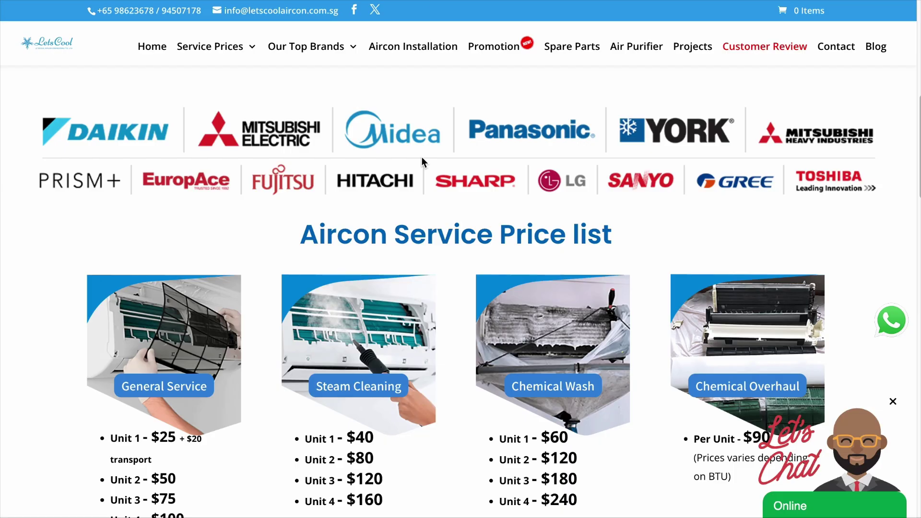
pyautogui.scroll(-15, 439, 261)
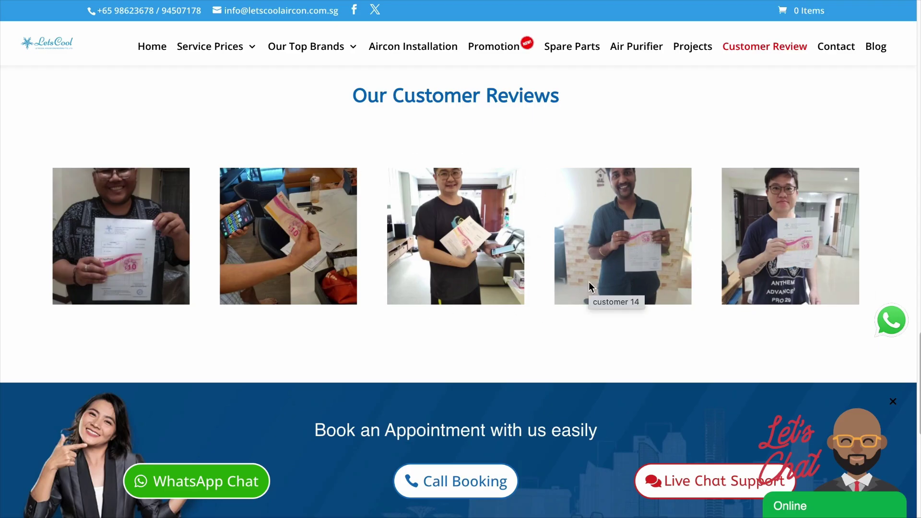
pyautogui.scroll(5, 588, 282)
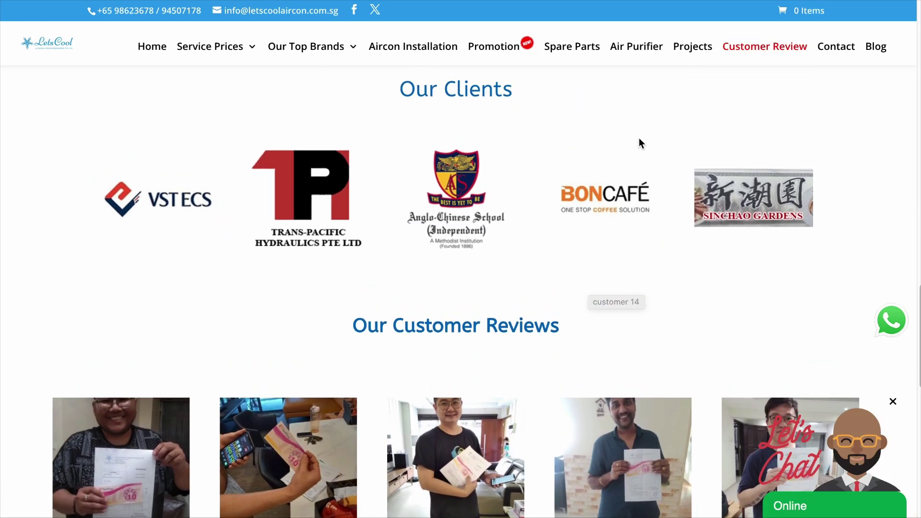
pyautogui.scroll(-3, 520, 269)
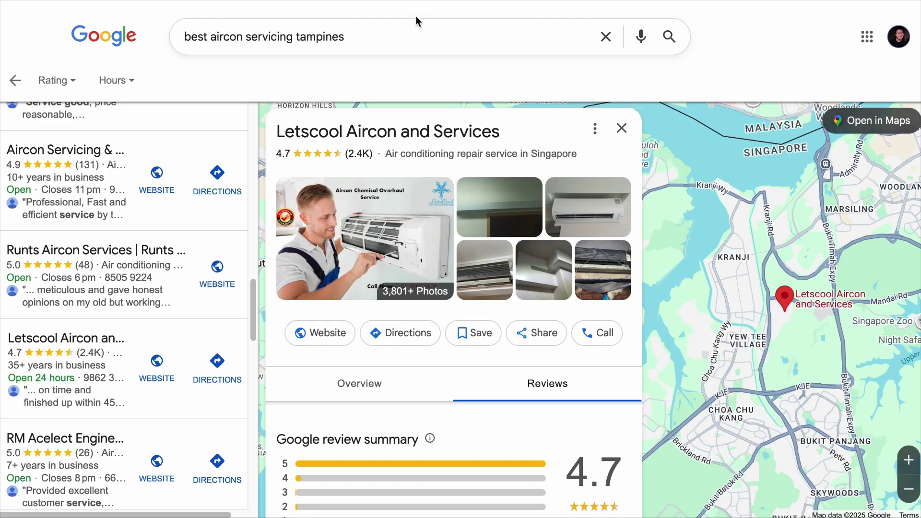
# Scroll Letscool's Reviews tab to the Tampines Area review and open its share options
pyautogui.scroll(-15, 437, 247)
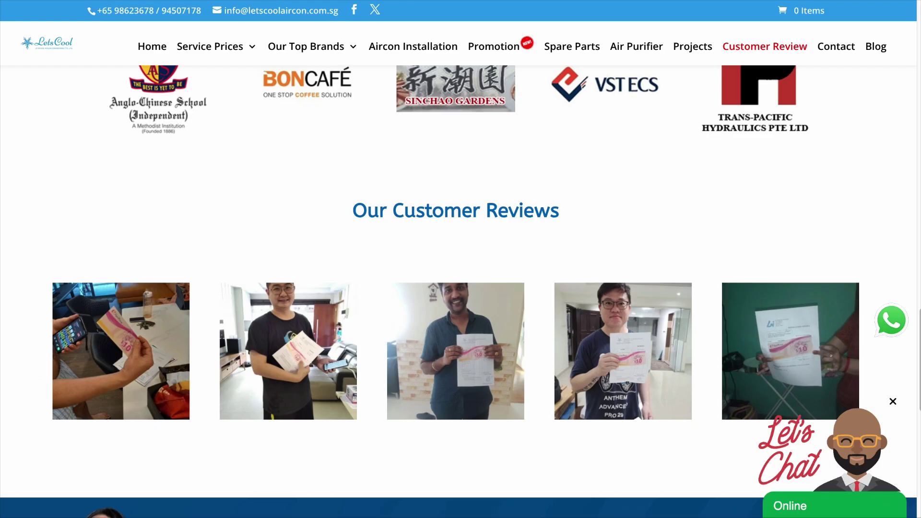
pyautogui.scroll(-5, 421, 247)
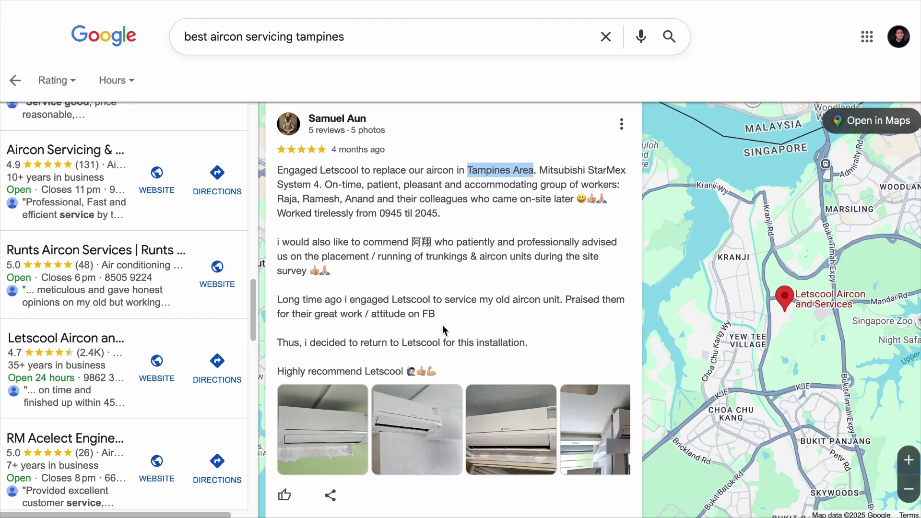
pyautogui.click(330, 496)
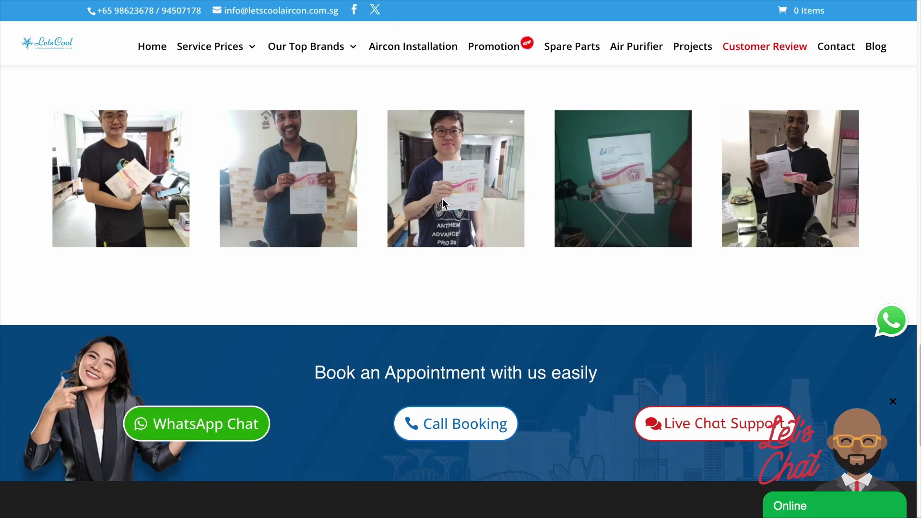
pyautogui.scroll(10, 434, 229)
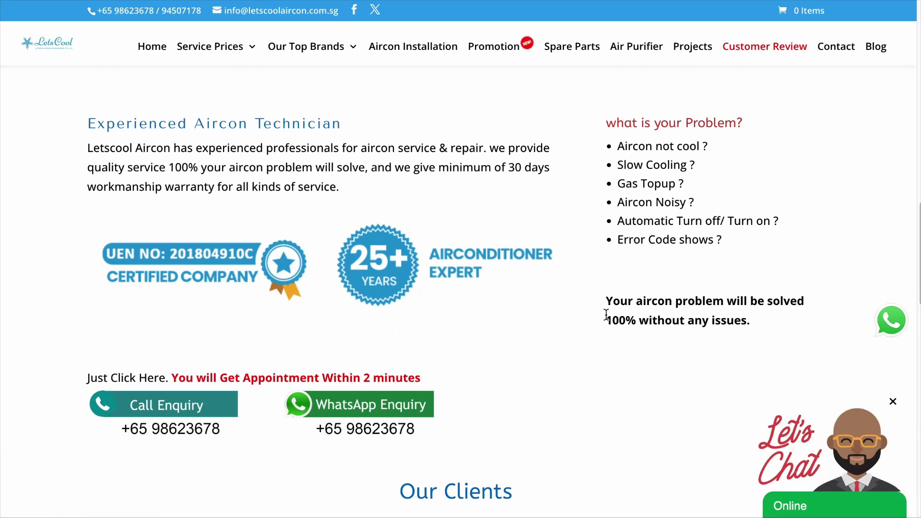
# Scroll up the LetsCool homepage to the price list with the Call and WhatsApp enquiry options
pyautogui.scroll(3, 177, 308)
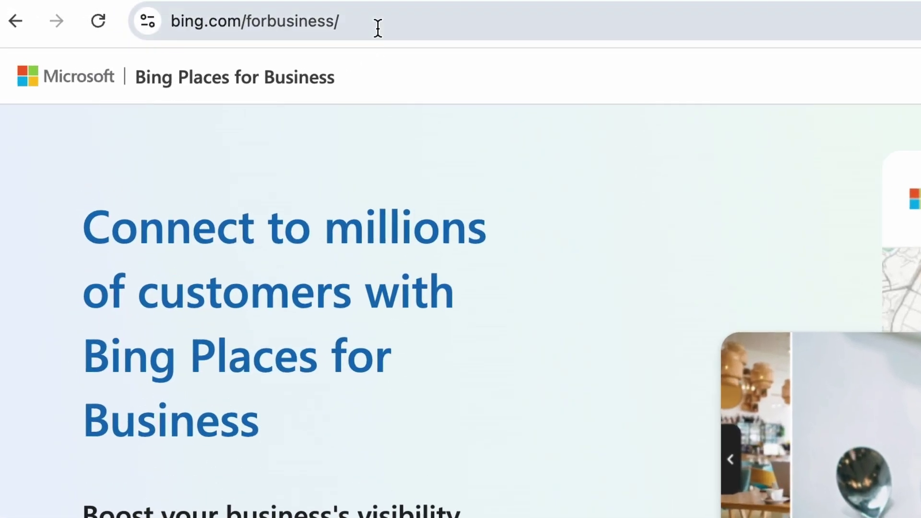
# Start a Bing Places listing by signing in with Google and importing from Google Business Profile
pyautogui.click(237, 16)
pyautogui.click(321, 269)
pyautogui.click(145, 509)
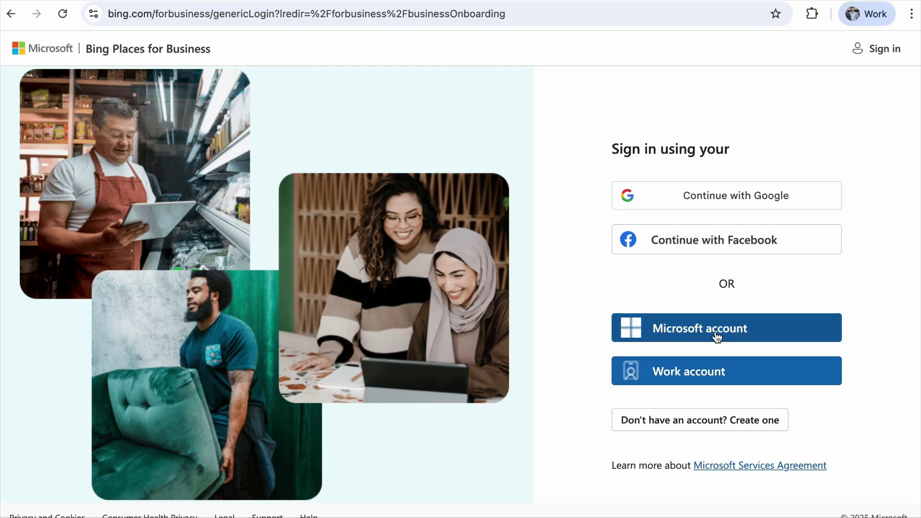
pyautogui.click(737, 197)
pyautogui.click(465, 211)
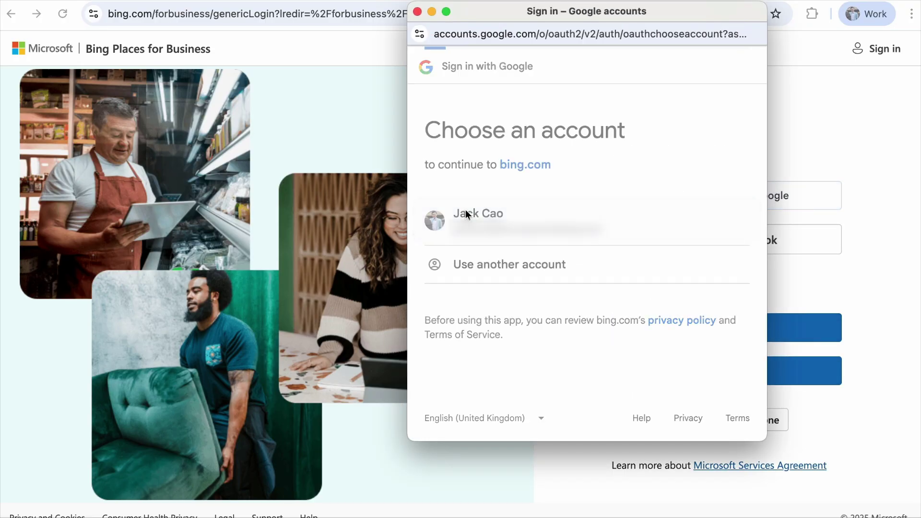
pyautogui.click(712, 367)
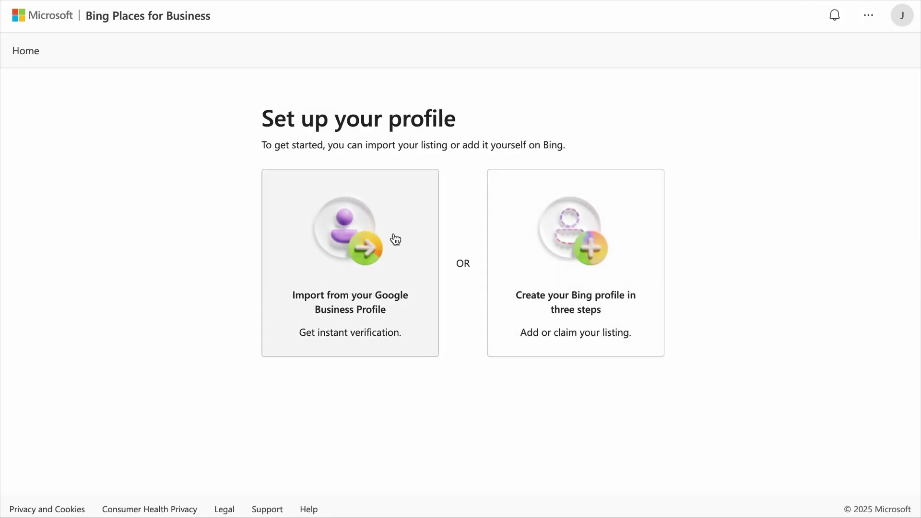
pyautogui.click(378, 314)
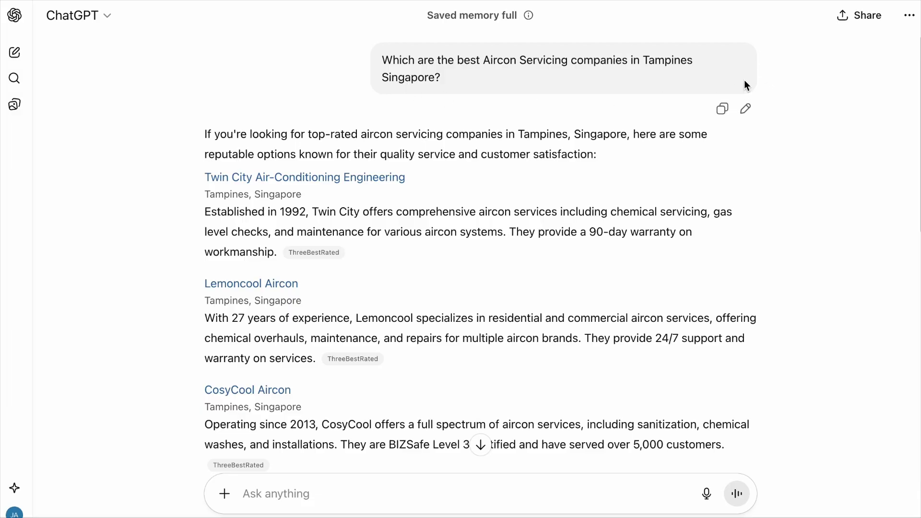
# Open the ThreeBestRated citation under the Twin City Air-Conditioning Engineering recommendation
pyautogui.scroll(-1, 720, 194)
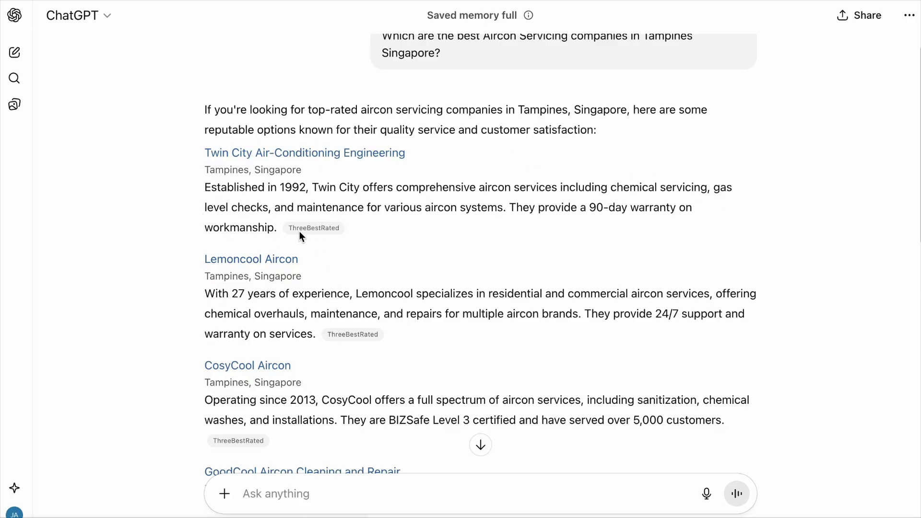
pyautogui.click(326, 229)
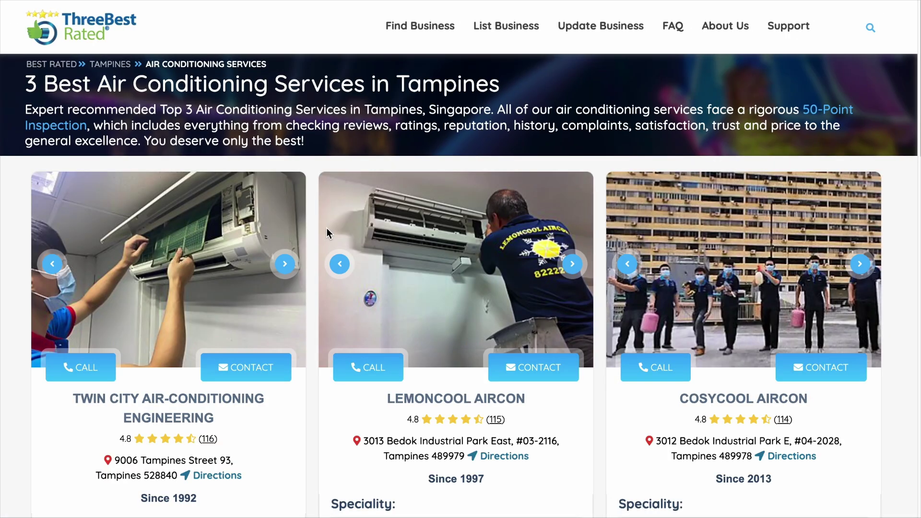
# Scroll through the Twin City, Lemoncool and CosyCool cards on the Tampines ThreeBestRated page
pyautogui.scroll(-1, 323, 231)
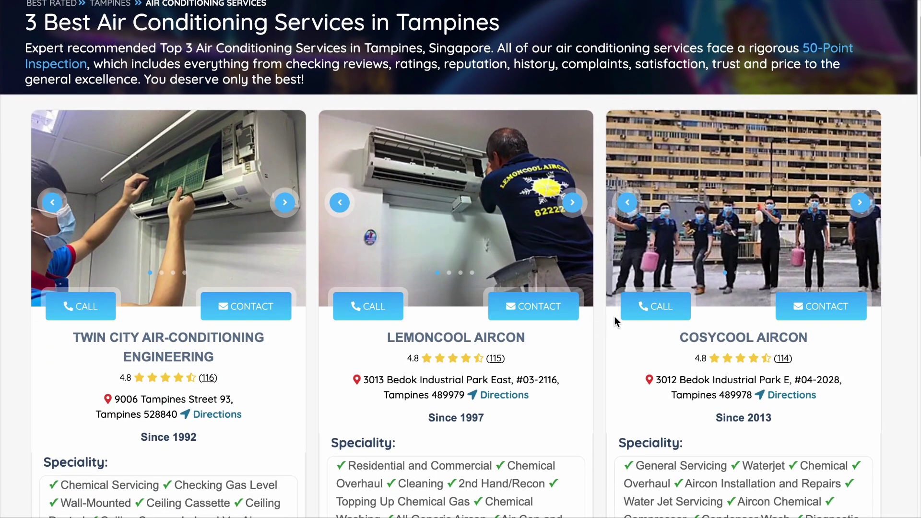
pyautogui.scroll(1, 615, 317)
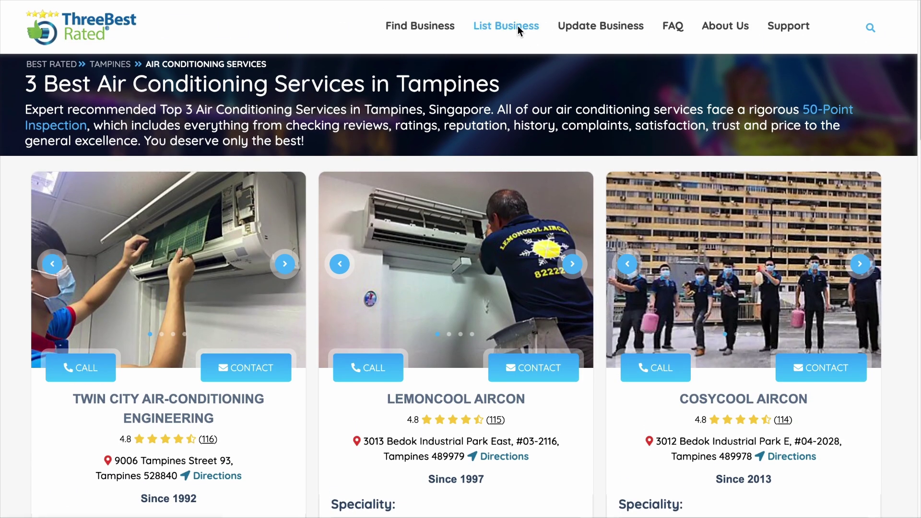
pyautogui.scroll(-1, 386, 194)
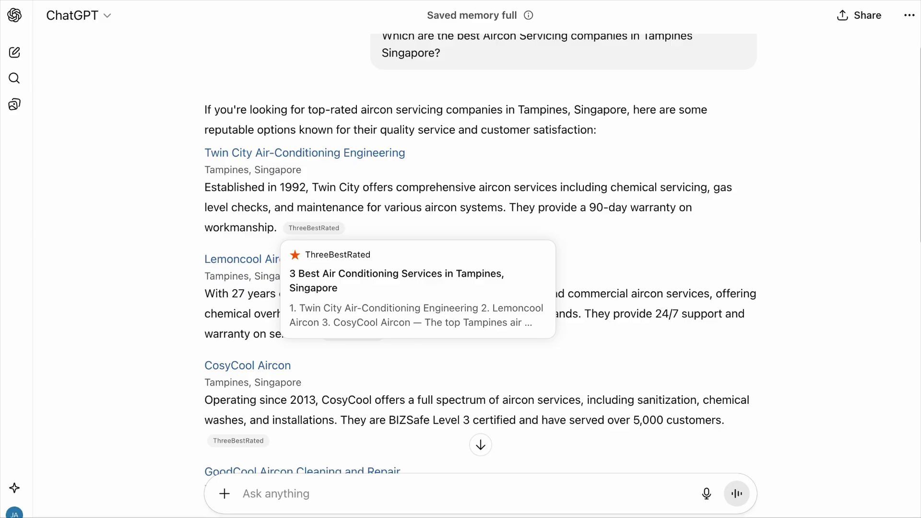
# Open the answer's Sources panel and scroll through citations such as Letscool, Yelp and Sassy Mama
pyautogui.scroll(-10, 401, 255)
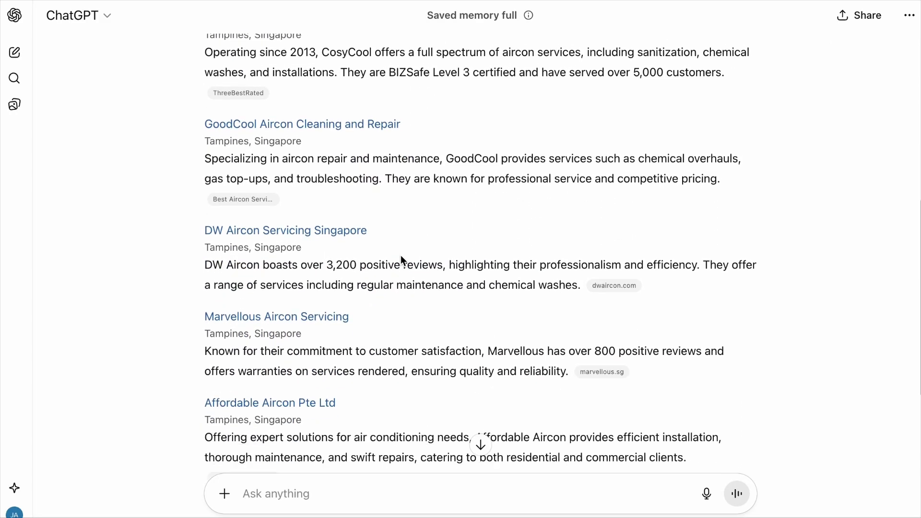
pyautogui.click(389, 397)
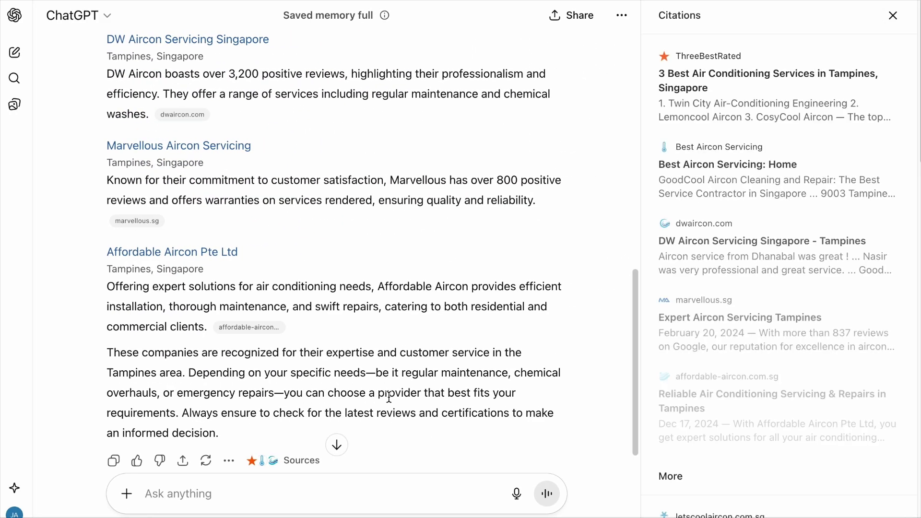
pyautogui.scroll(-1, 753, 421)
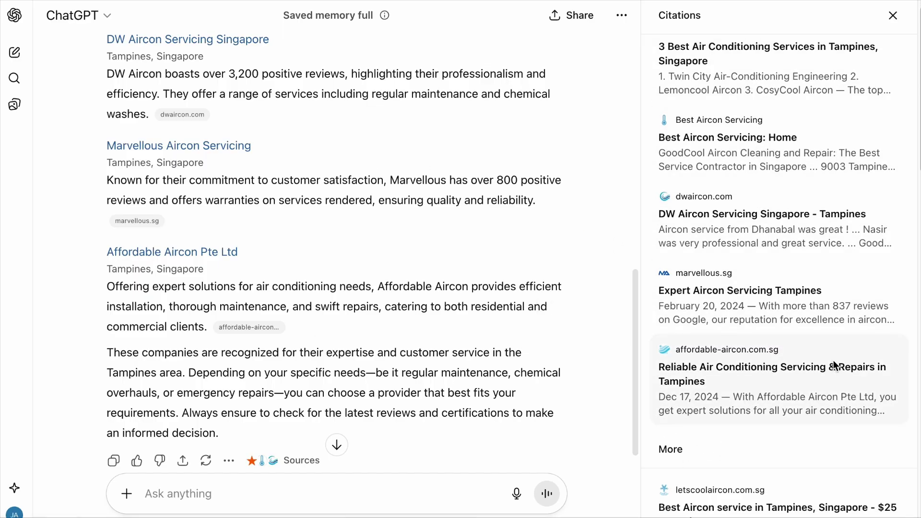
pyautogui.scroll(-8, 825, 355)
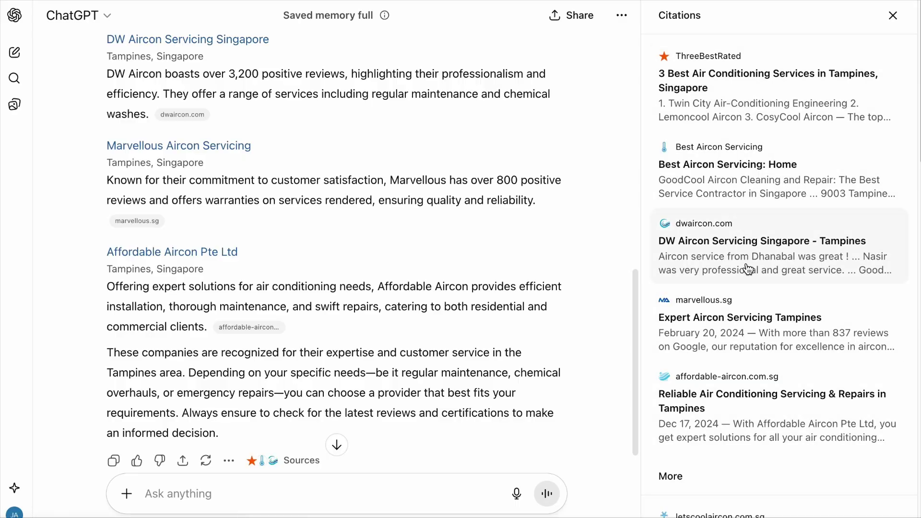
pyautogui.scroll(-5, 747, 268)
pyautogui.scroll(-3, 746, 264)
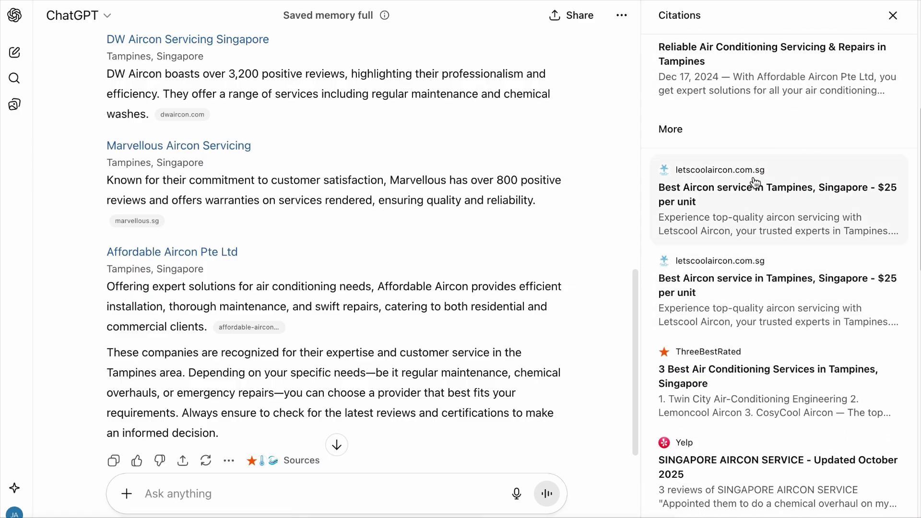
pyautogui.scroll(-7, 756, 184)
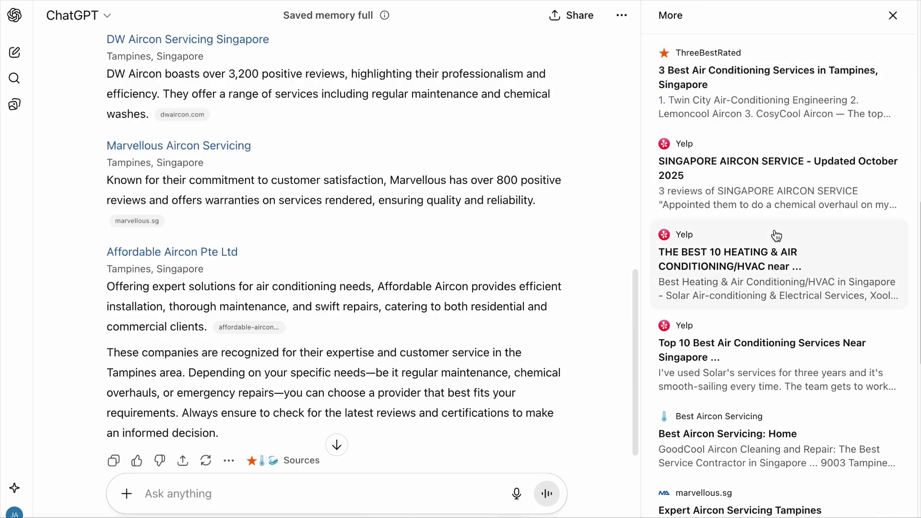
pyautogui.scroll(-7, 775, 230)
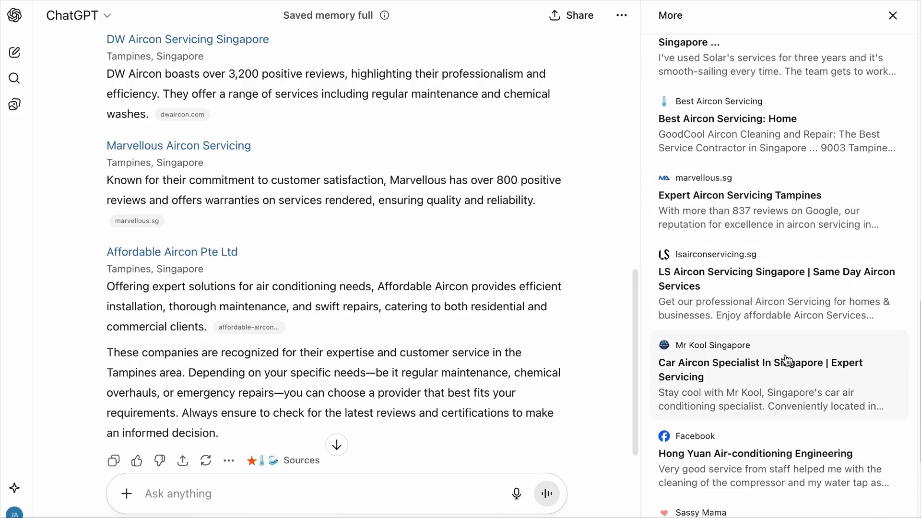
pyautogui.scroll(-4, 794, 197)
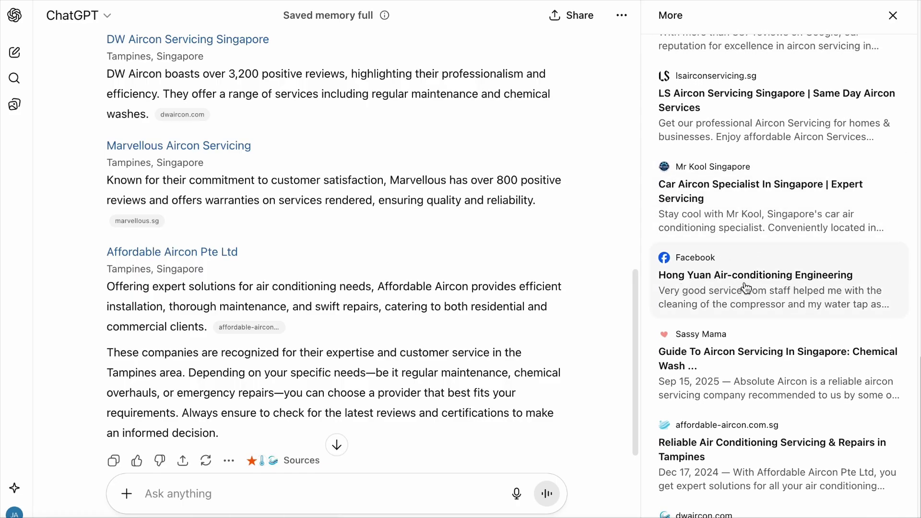
pyautogui.scroll(-1, 745, 287)
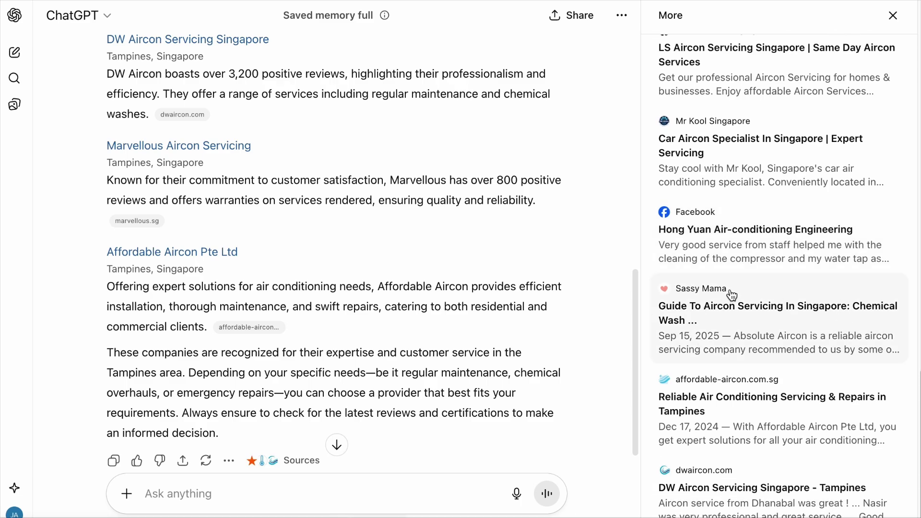